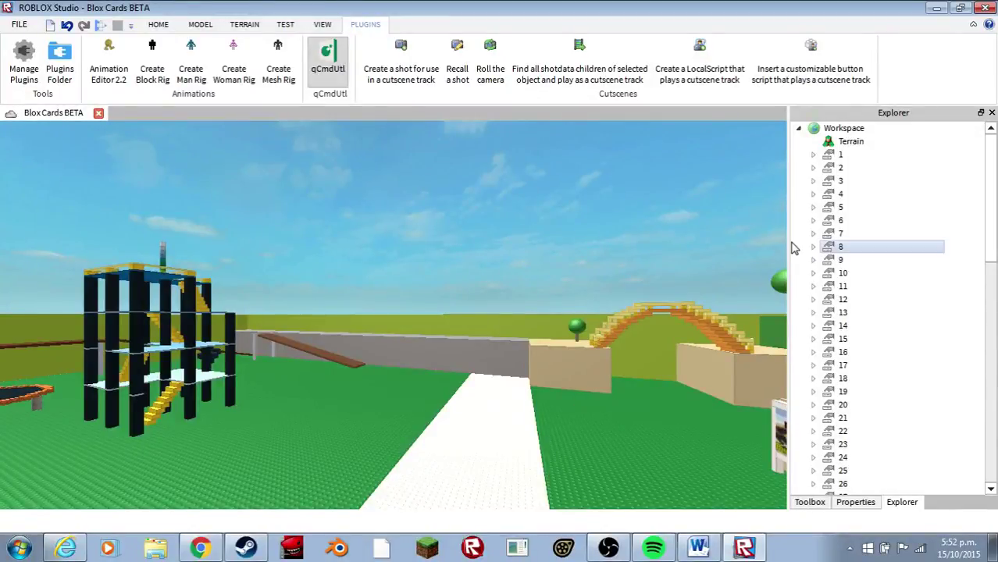
Step: From the blue roof of the tower, play every existing shot in the Workspace as a cutscene track
key("w")
right_click_drag(234, 297, 232, 296)
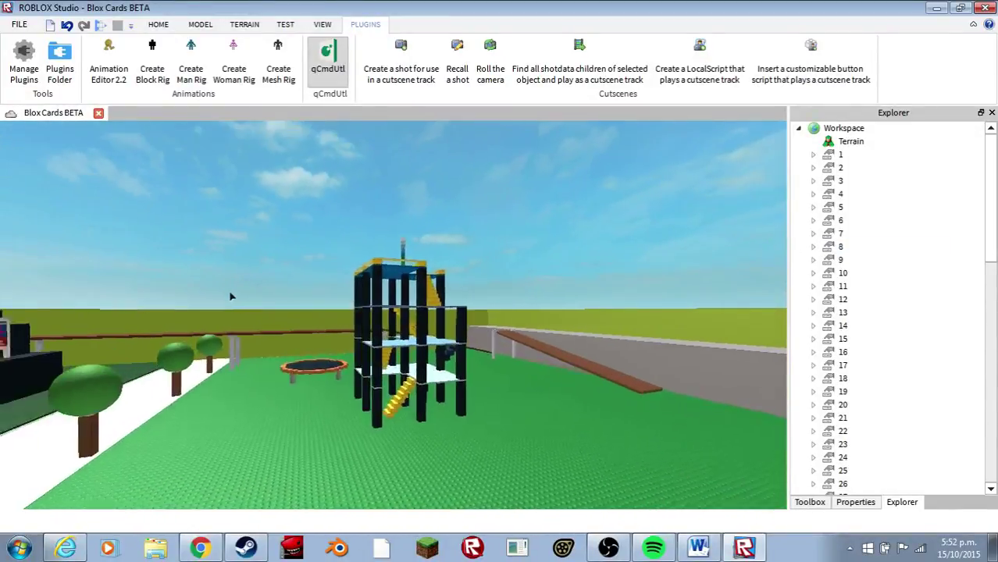
key("w")
right_click_drag(401, 345, 401, 342)
key("w")
key("w")
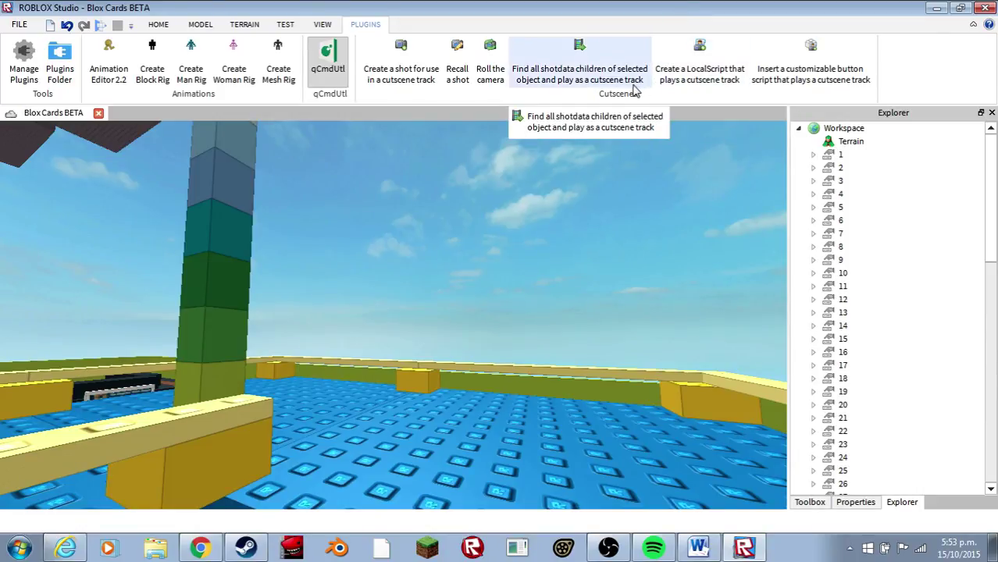
left_click(870, 130)
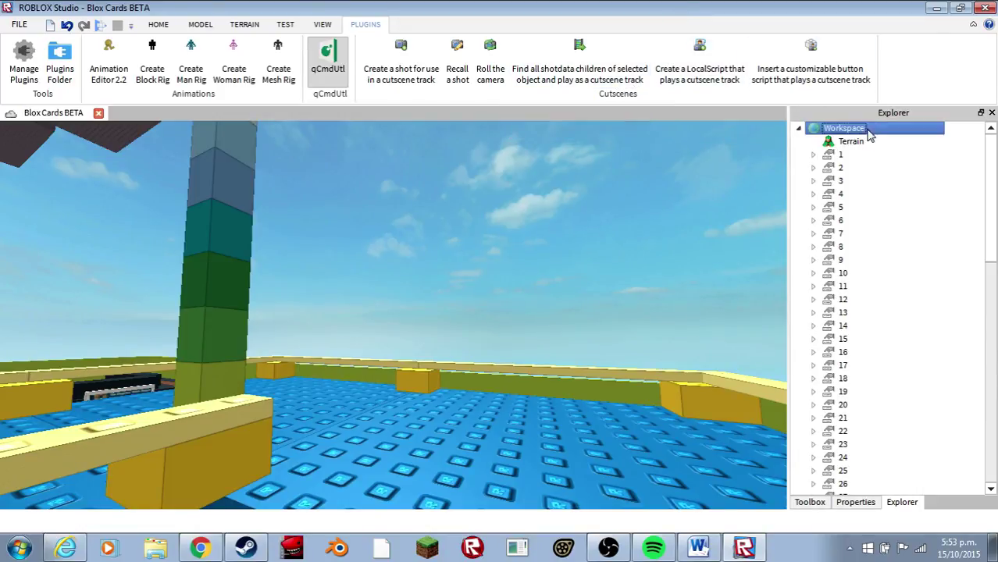
left_click(634, 57)
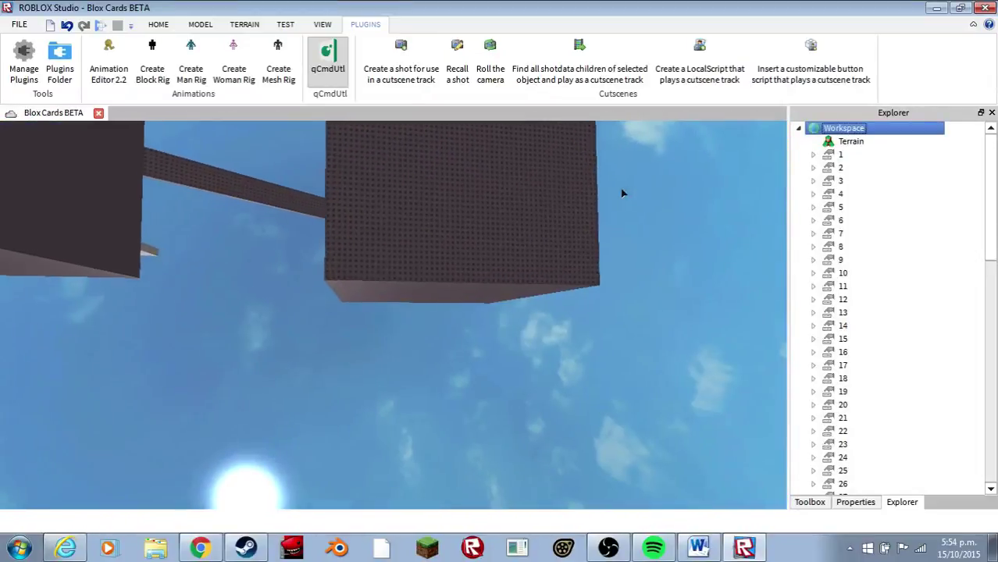
key("w")
right_click_drag(623, 193, 622, 193)
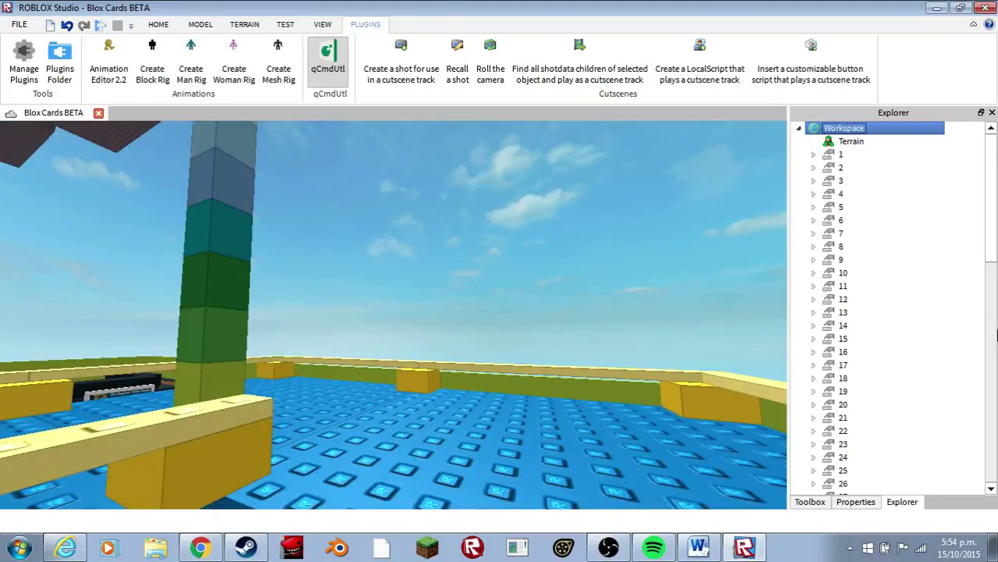
Step: Delete all the existing numbered cutscene shots from the Workspace
scroll(844, 283, "down", 4)
left_click(842, 390)
scroll(863, 373, "up", 4)
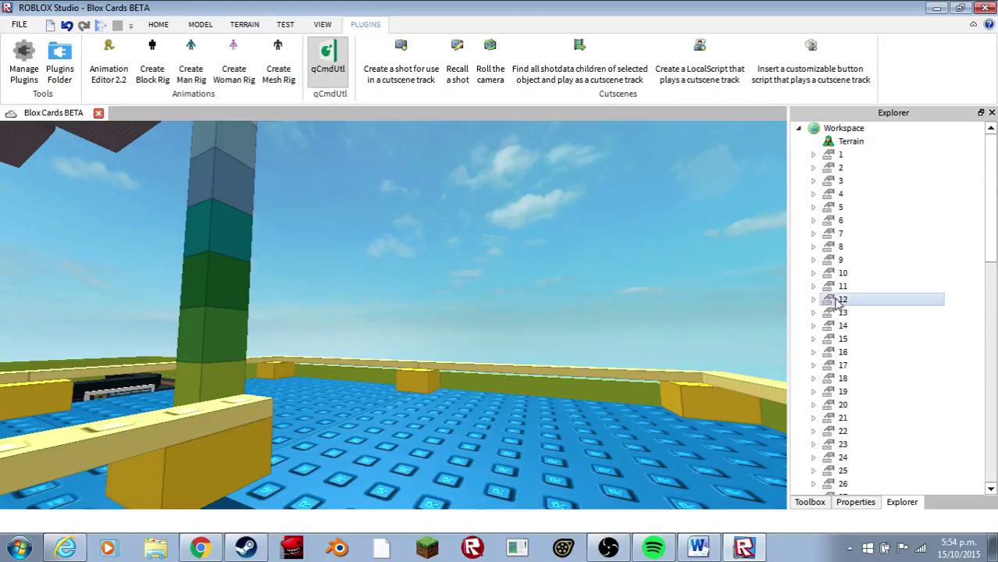
left_click(865, 156, "shift")
right_click(865, 155)
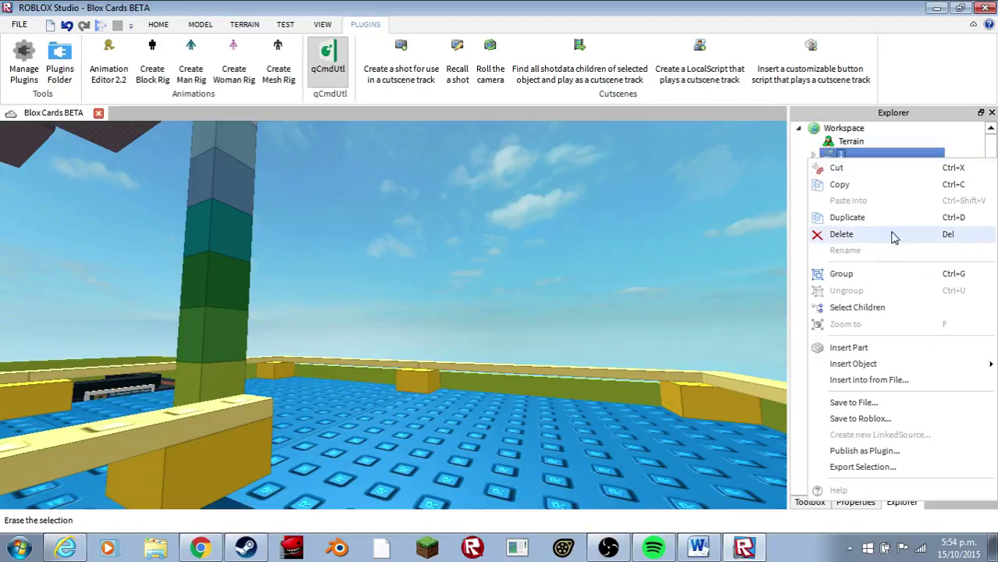
left_click(841, 235)
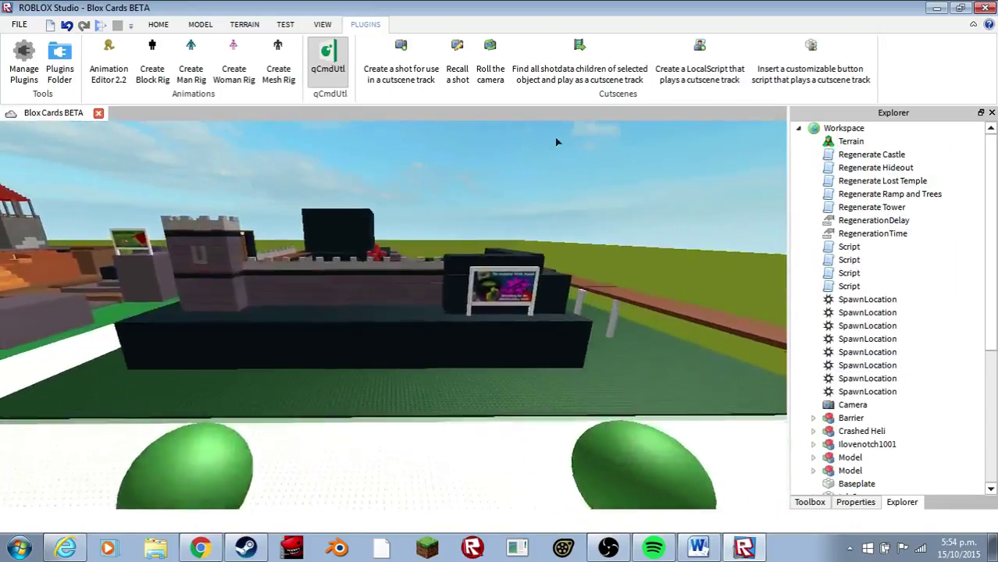
Step: Roll the camera to -7 over the orange fort area, then close the camera roll control
key("w")
right_click_drag(556, 138, 341, 303)
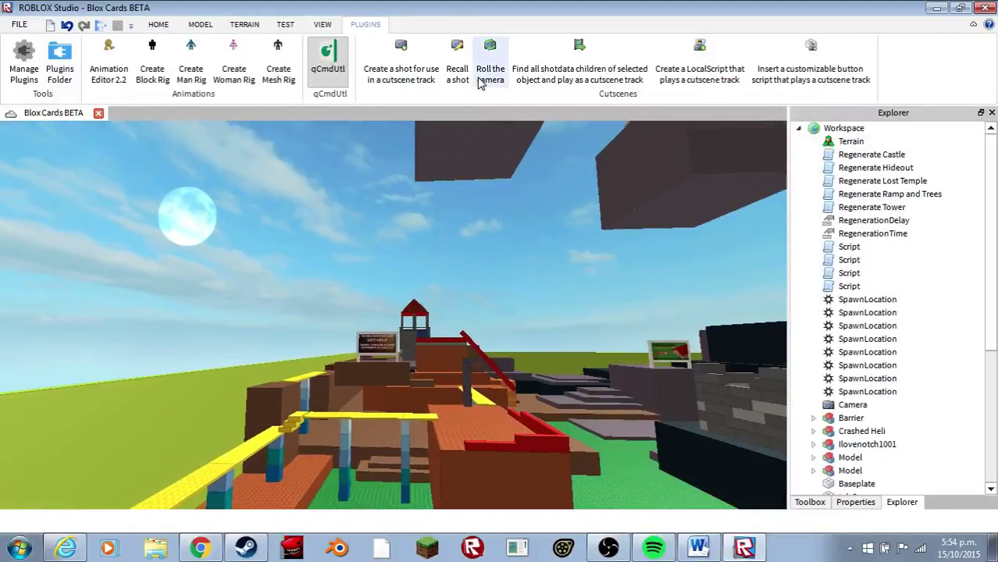
left_click(480, 84)
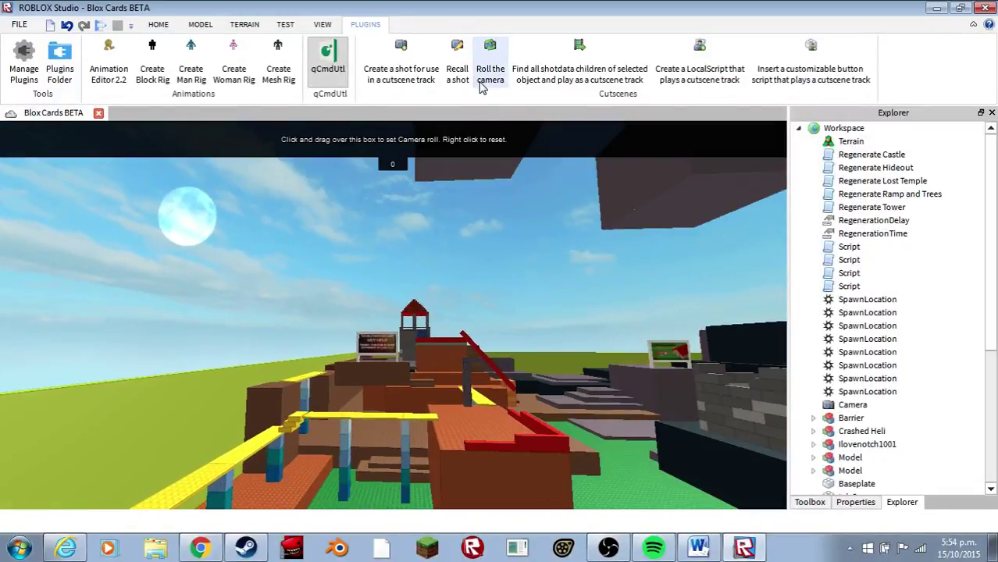
left_click_drag(351, 148, 389, 163)
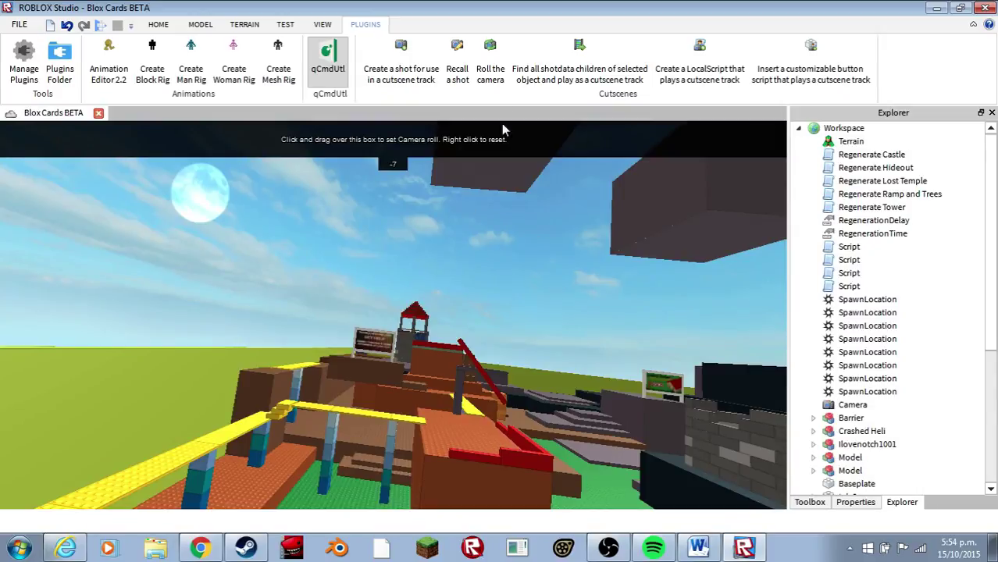
left_click(492, 61)
key("w")
right_click_drag(494, 146, 490, 217)
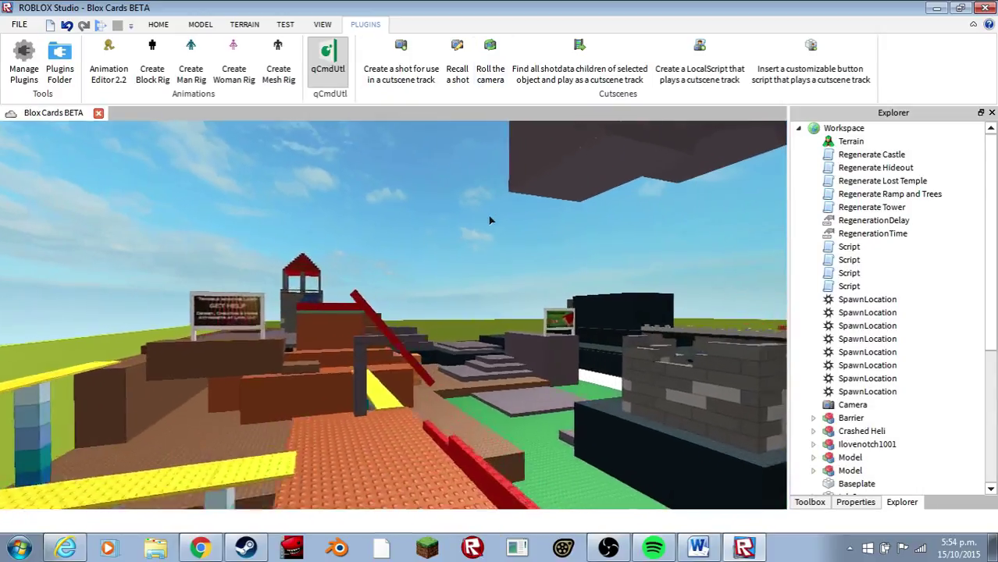
Step: Create a first cutscene shot inside the brown-floored hideout, looking past the dark pillars
key("w")
key("d")
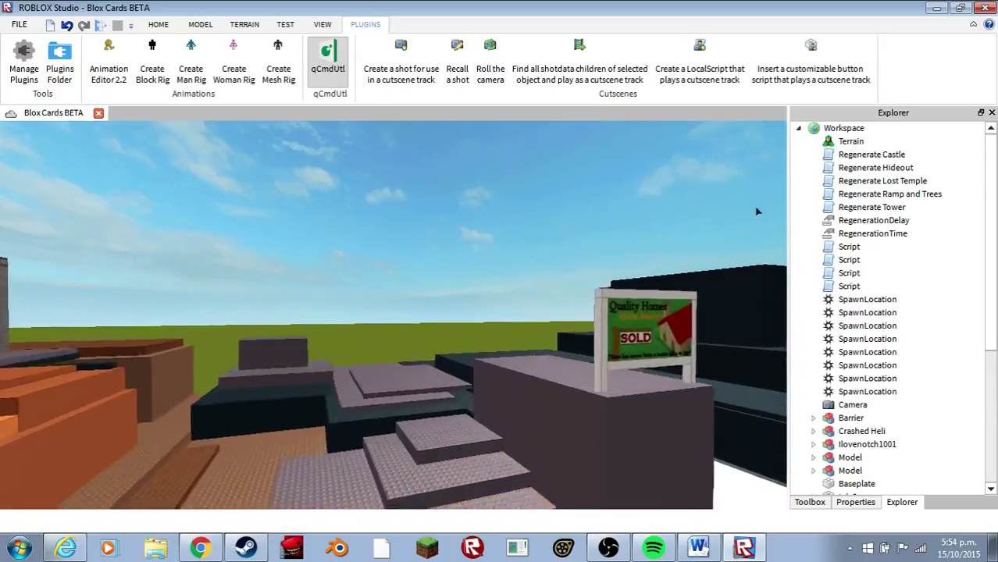
key("w")
right_click_drag(723, 234, 725, 236)
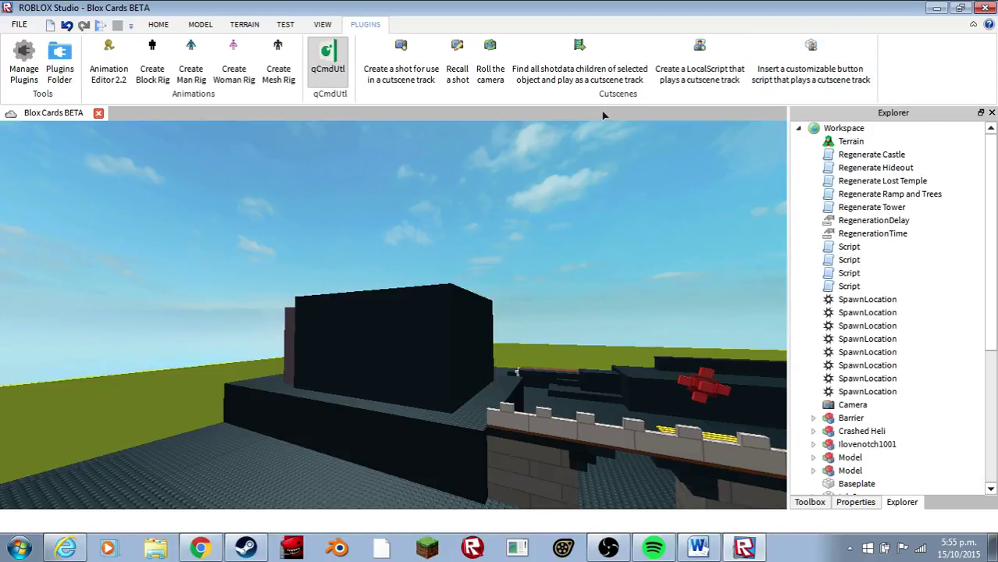
right_click_drag(532, 221, 502, 212)
key("w")
key("w")
key("d")
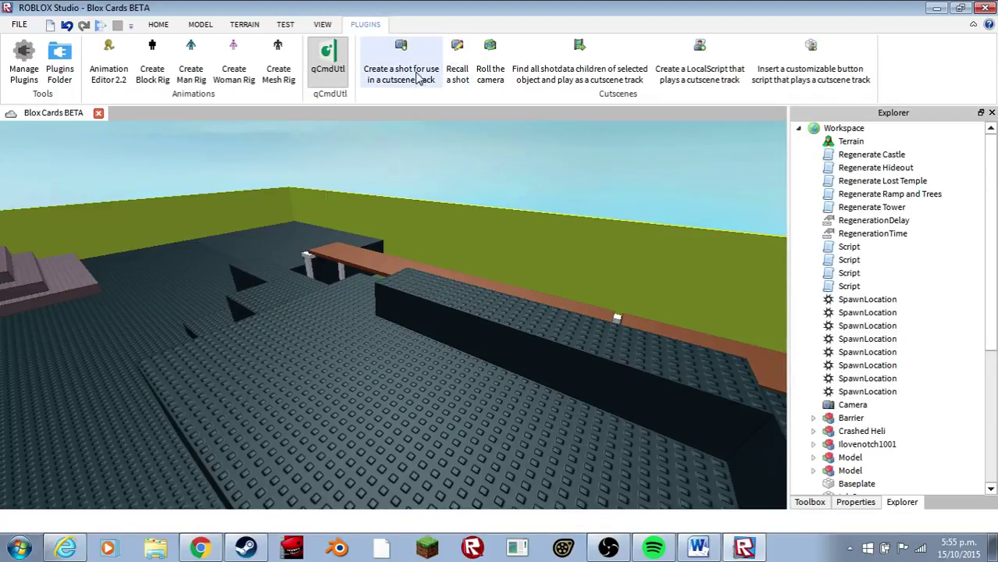
left_click(557, 81)
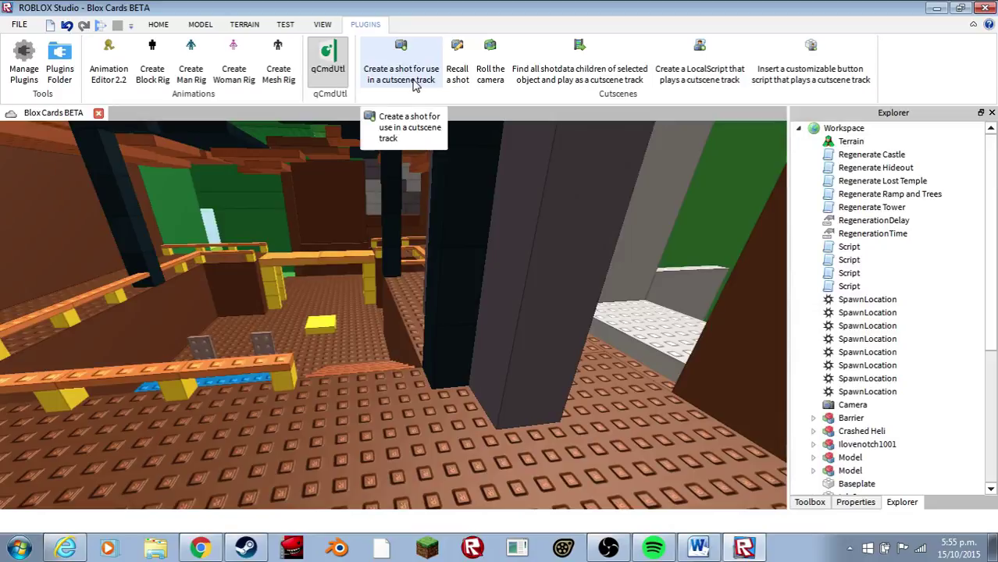
left_click(412, 78)
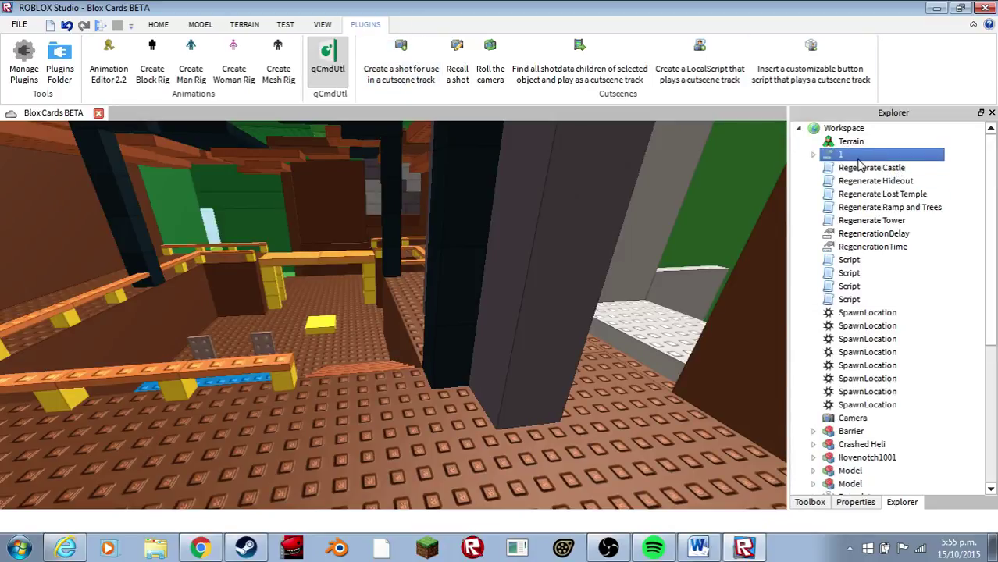
Step: Create a second cutscene shot inside the hideout from a changed camera position
right_click_drag(463, 238, 485, 191)
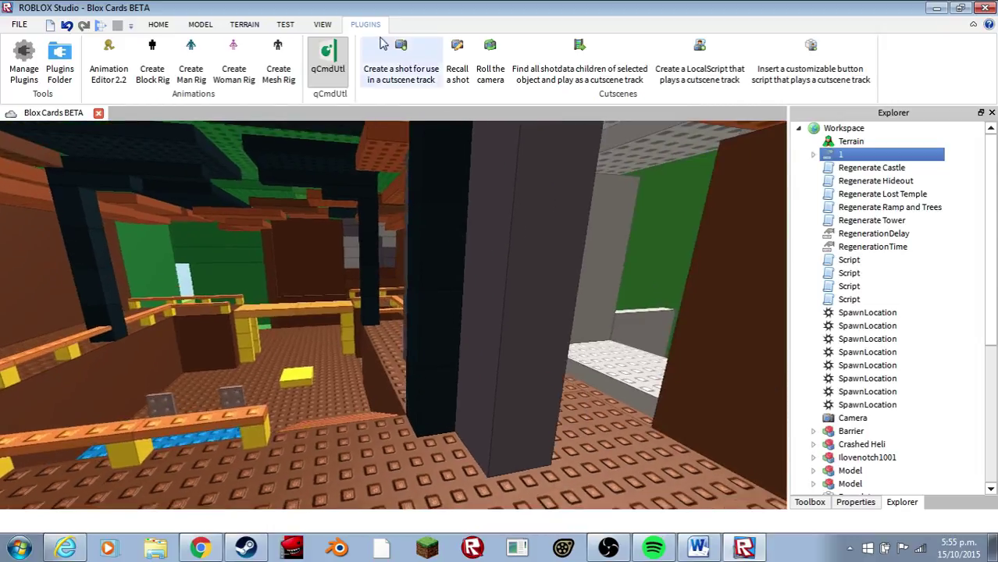
key("w")
left_click(396, 63)
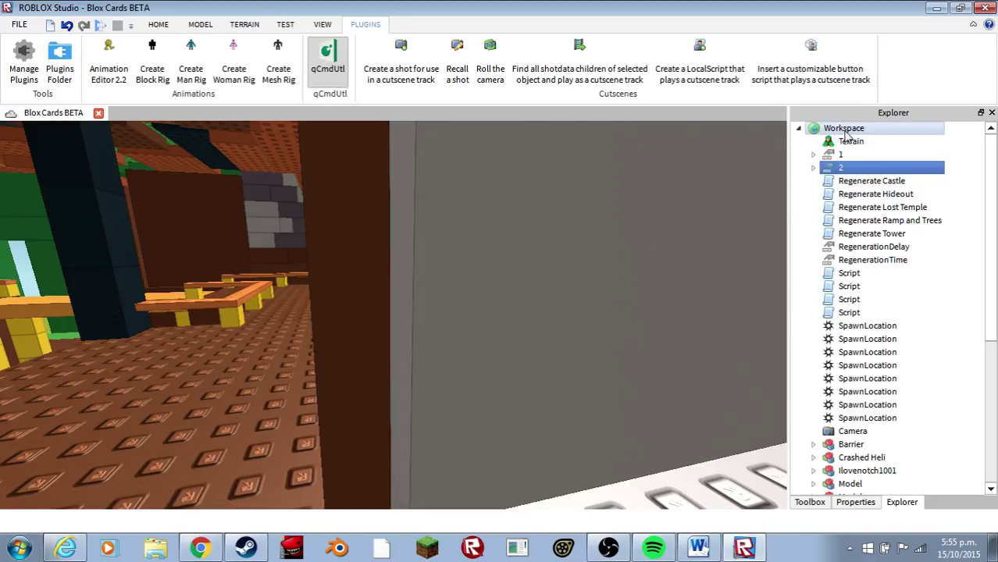
Step: Play the Workspace's two new shots as a cutscene track
left_click(619, 61)
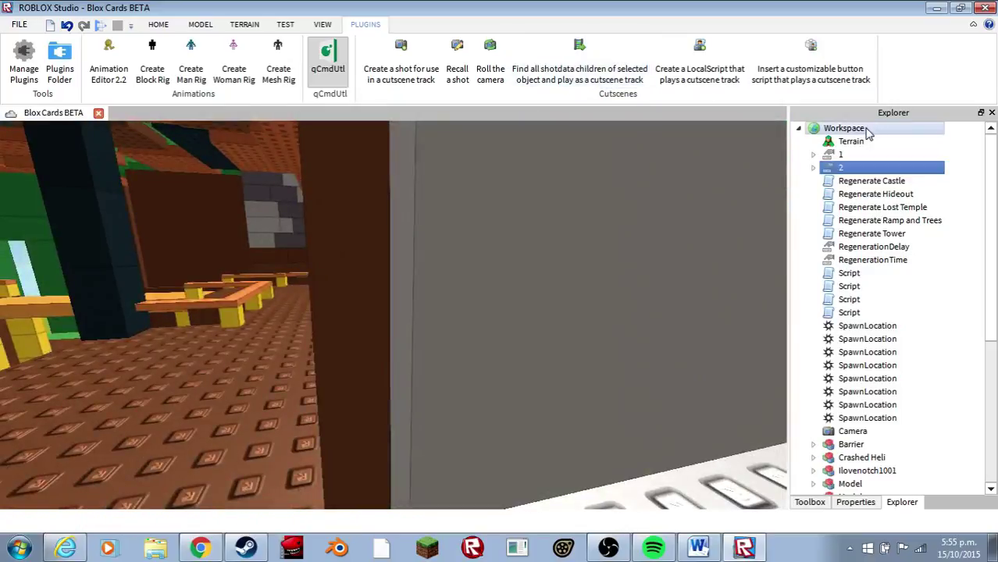
left_click(845, 128)
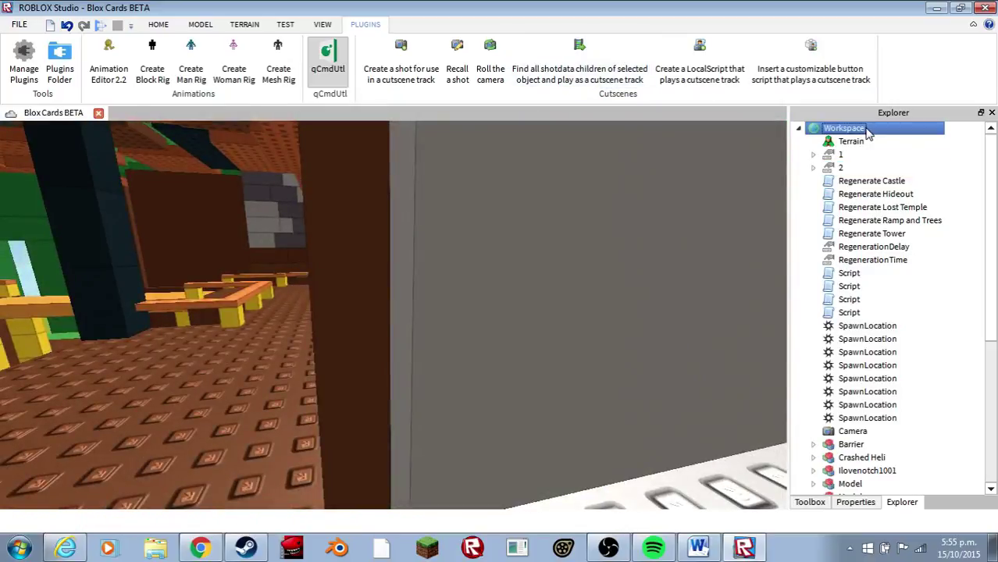
left_click(571, 62)
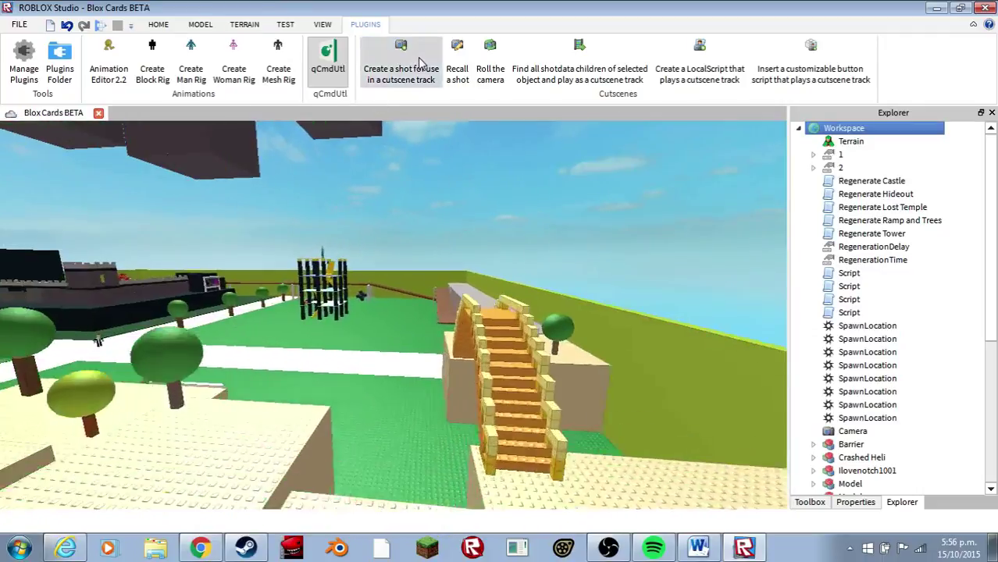
Step: Create four more cutscene shots, starting above the sand-coloured ledges and passing the arched bridge toward the black tower
left_click(400, 70)
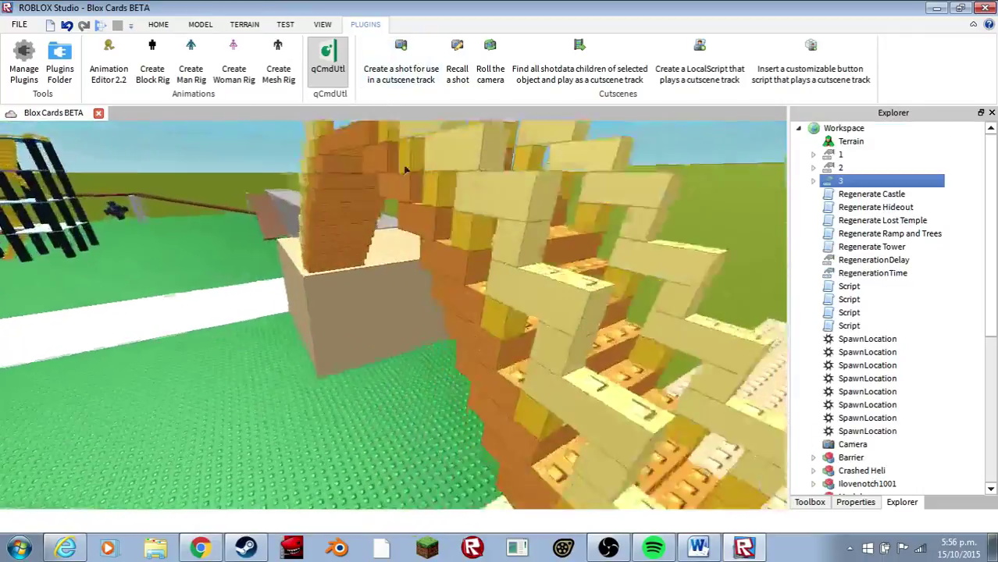
left_click(401, 59)
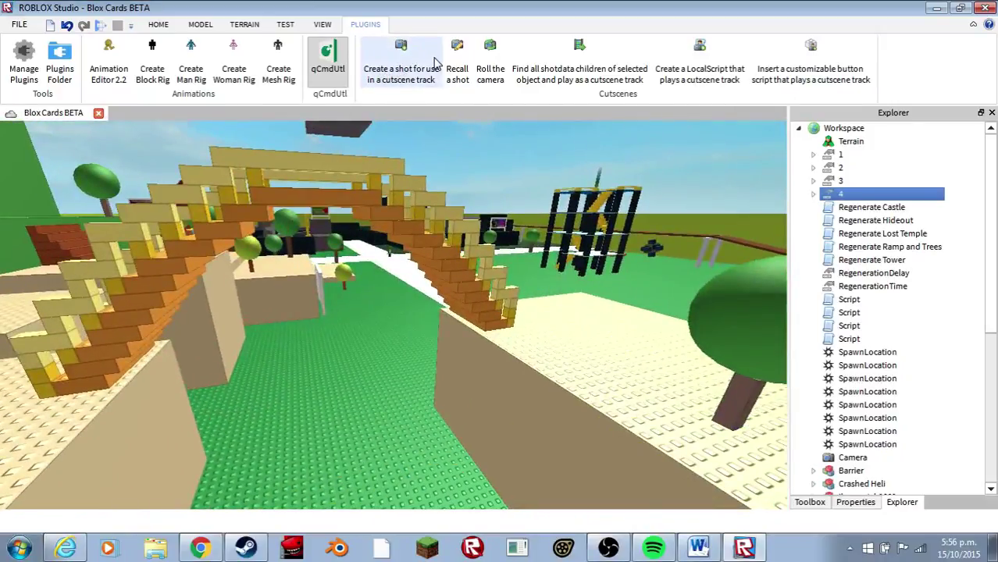
left_click(425, 67)
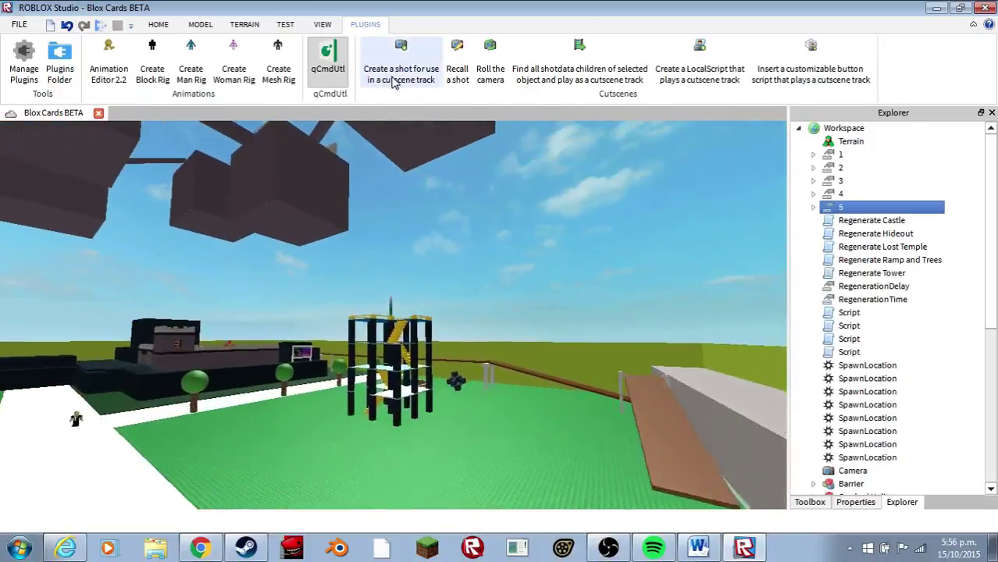
left_click(396, 78)
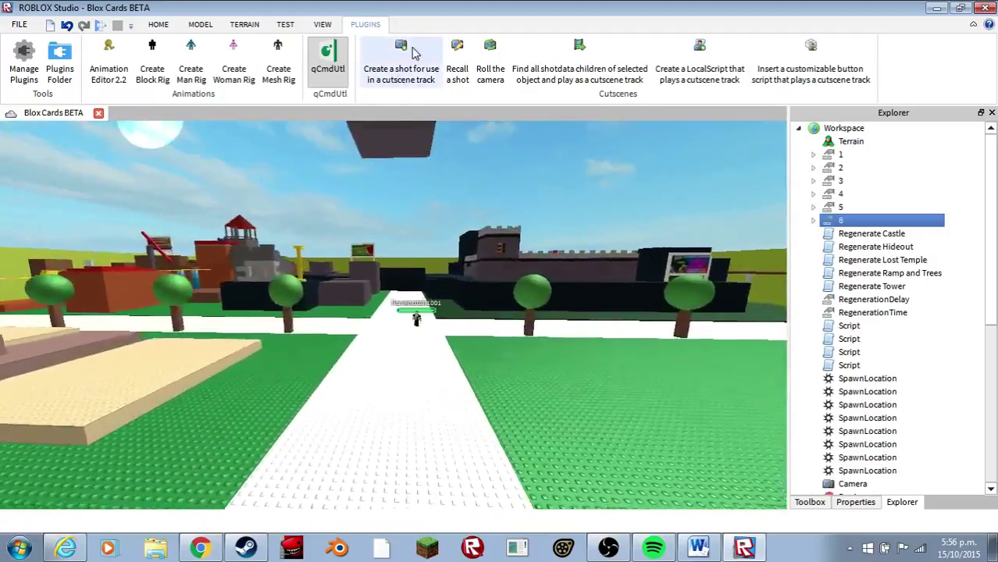
Step: Create further cutscene shots along the white path, past the standing character and toward the trees and grey stone fort
left_click(401, 72)
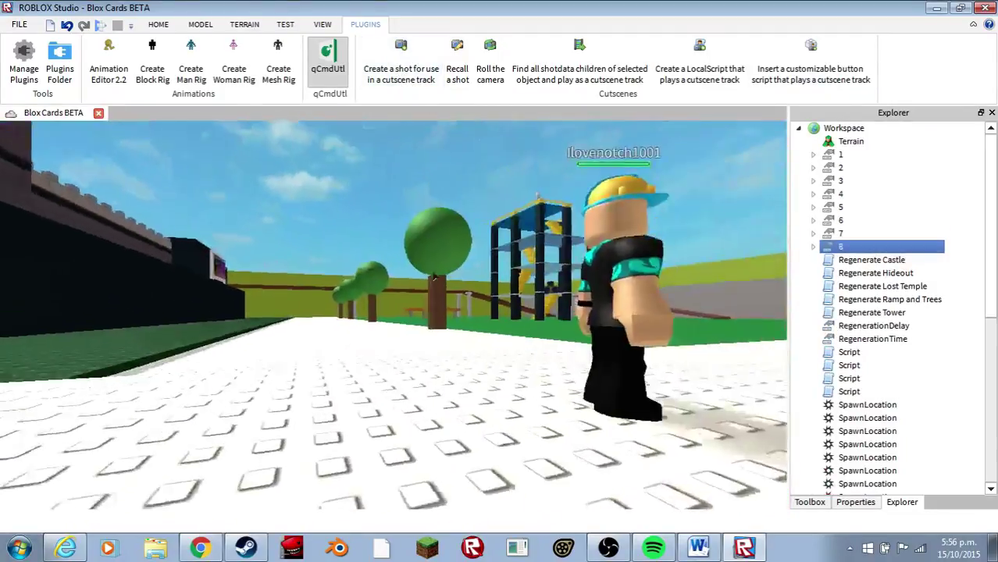
left_click(401, 71)
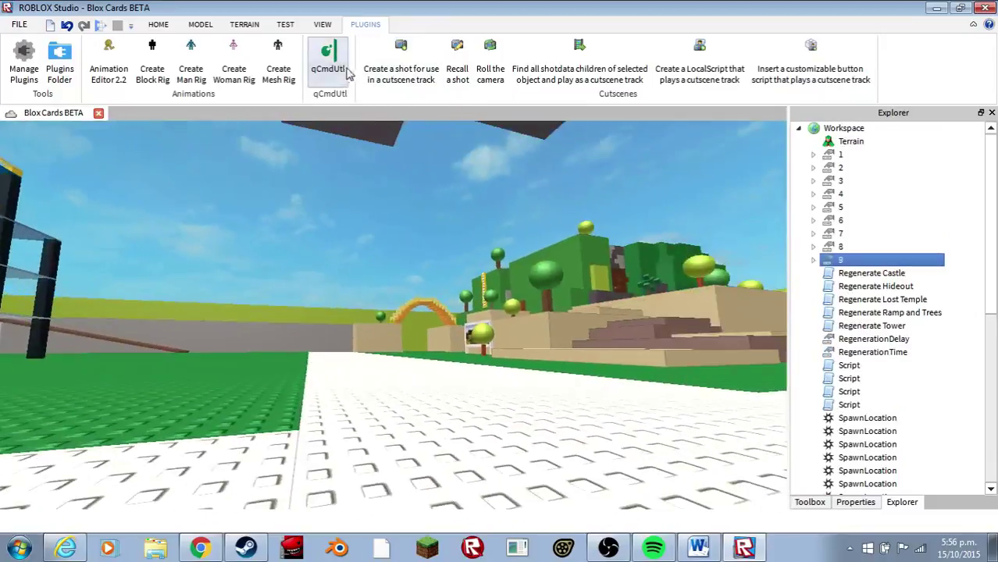
left_click(400, 72)
right_click_drag(377, 197, 374, 202)
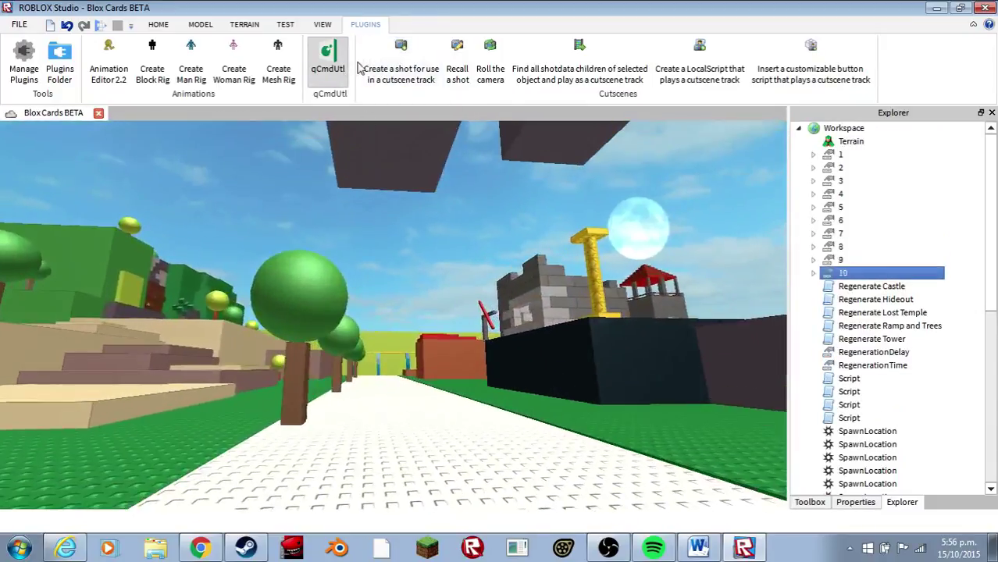
left_click(375, 78)
Step: Create four more cutscene shots, moving the camera past the grey stone fort and onward between them
key("w")
right_click_drag(338, 124, 372, 125)
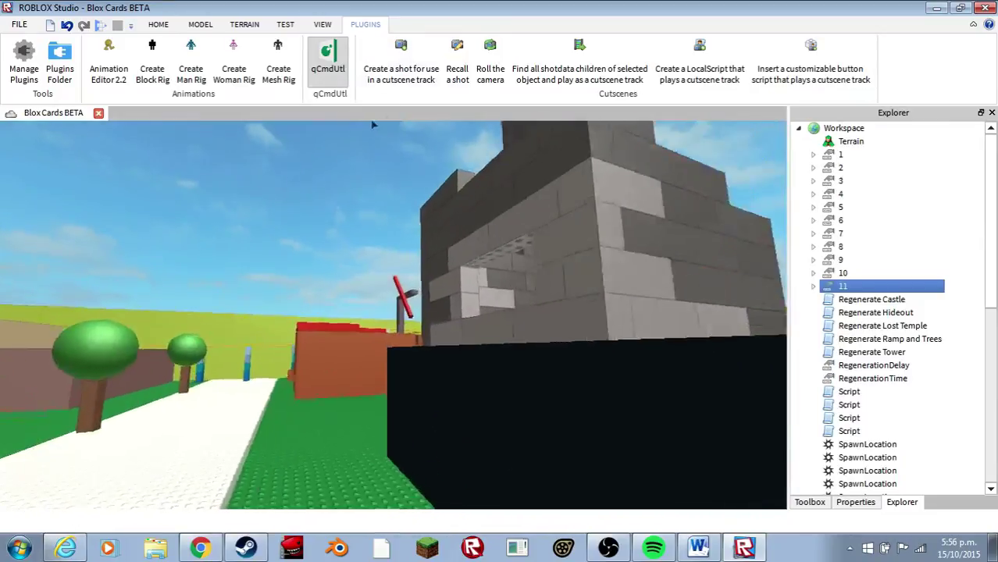
left_click(397, 60)
key("w")
right_click_drag(344, 184, 370, 269)
left_click(399, 49)
left_click(388, 64)
key("w")
left_click(400, 62)
Step: Create two cutscene shots leading from the grey studded platform toward the hall with yellow pillars
key("w")
key("w")
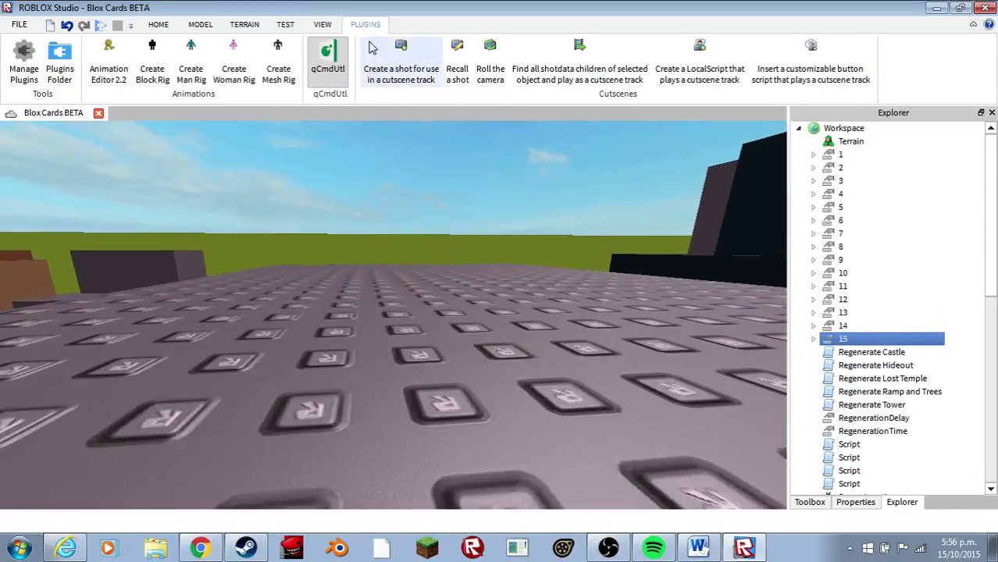
left_click(373, 49)
key("w")
right_click_drag(376, 172, 376, 172)
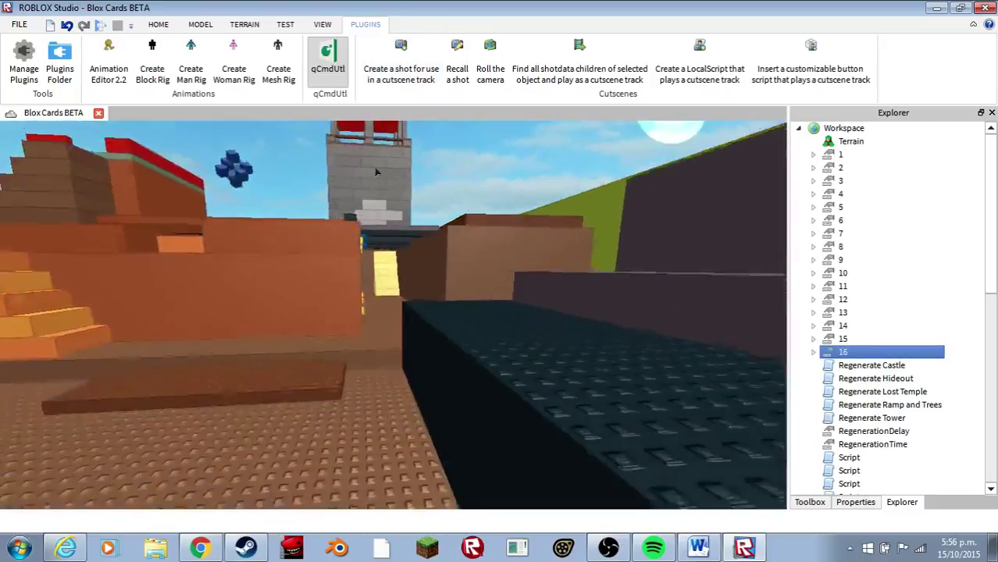
key("w")
left_click(400, 61)
Step: Create two cutscene shots moving through the yellow-pillared hall toward the gap between the orange walls
key("w")
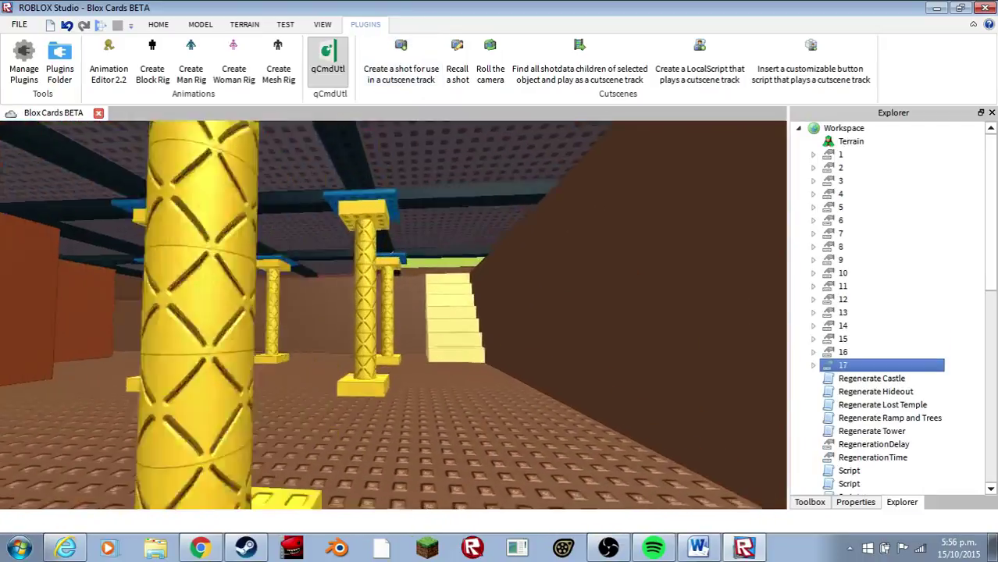
key("w")
left_click(419, 63)
right_click_drag(388, 229, 388, 229)
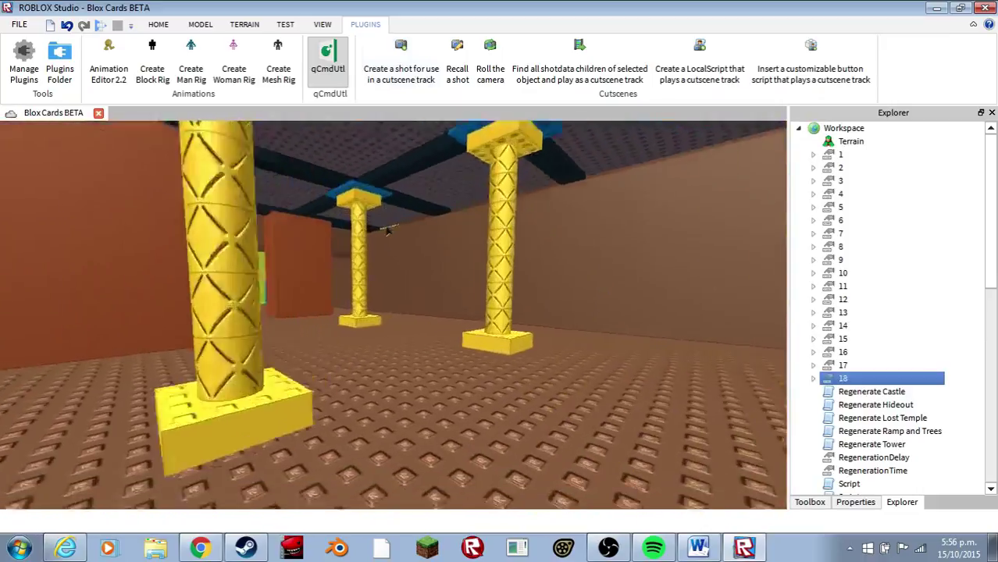
key("w")
left_click(424, 61)
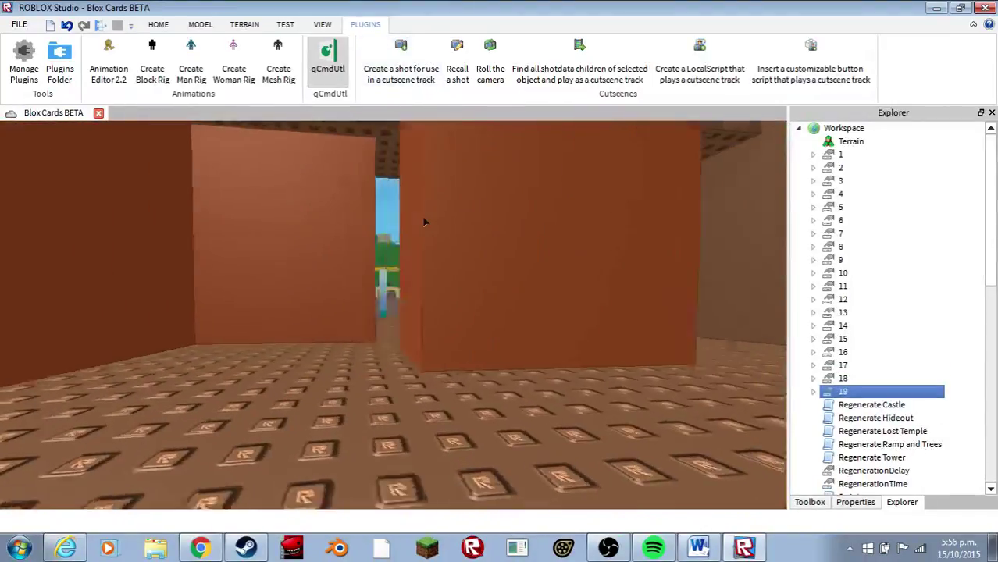
Step: Create two cutscene shots, one beyond the orange walls facing the blue pillars and one over the white platform beside the lime wall
key("w")
key("w")
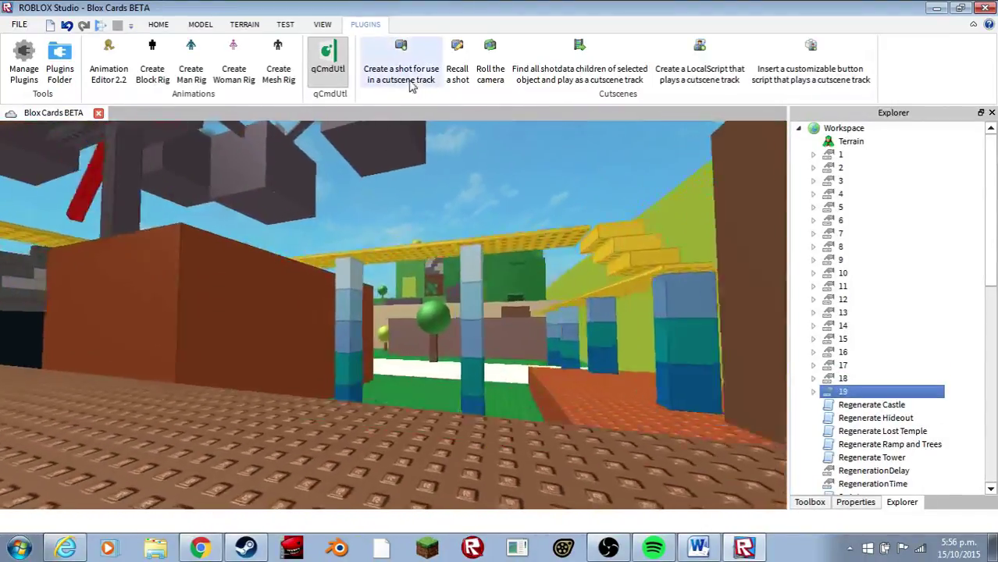
left_click(410, 72)
key("w")
key("w")
right_click_drag(436, 196, 437, 197)
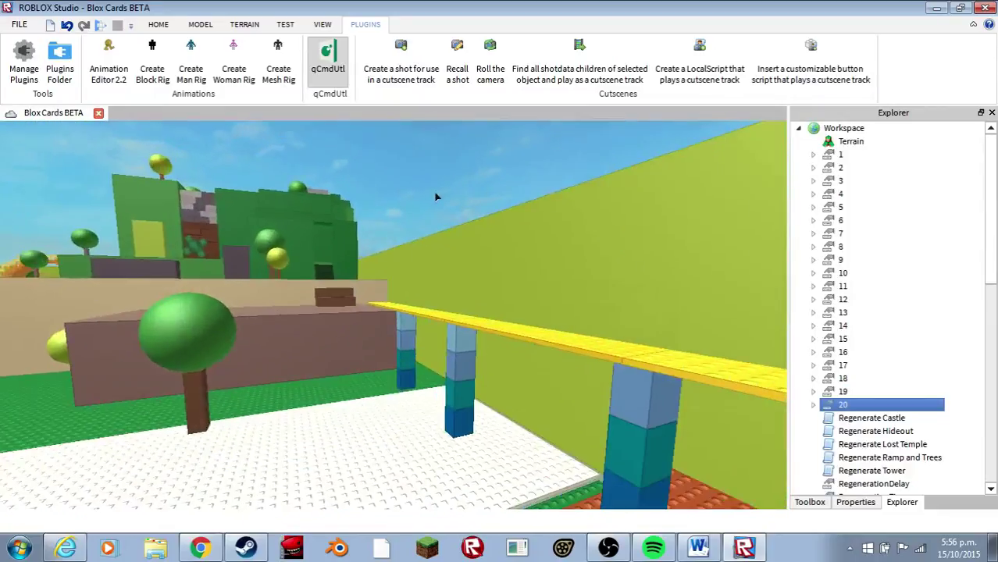
left_click(389, 81)
Step: Create two cutscene shots, one approaching the green building and one at its narrow entrance
key("w")
right_click_drag(347, 206, 348, 204)
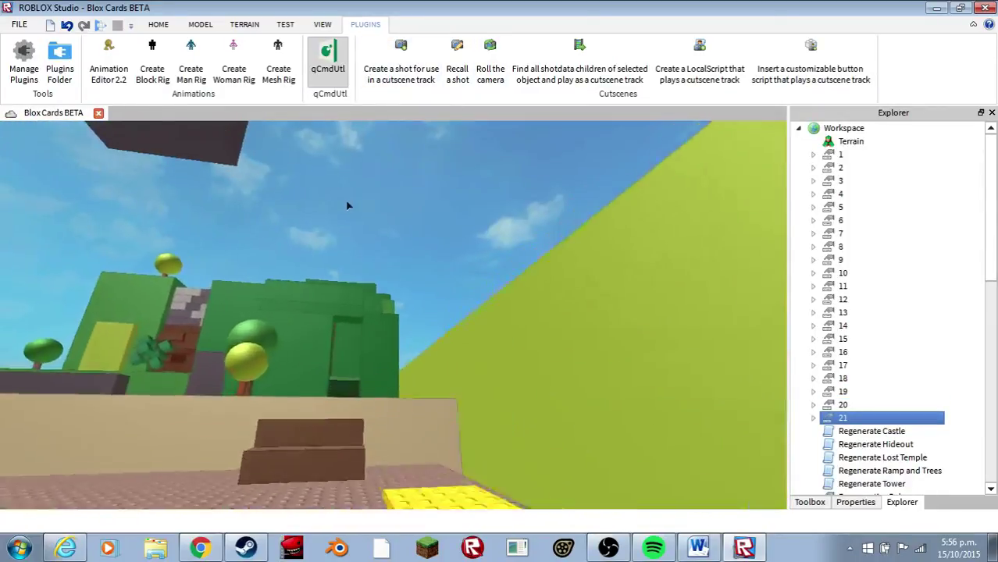
left_click(401, 62)
key("w")
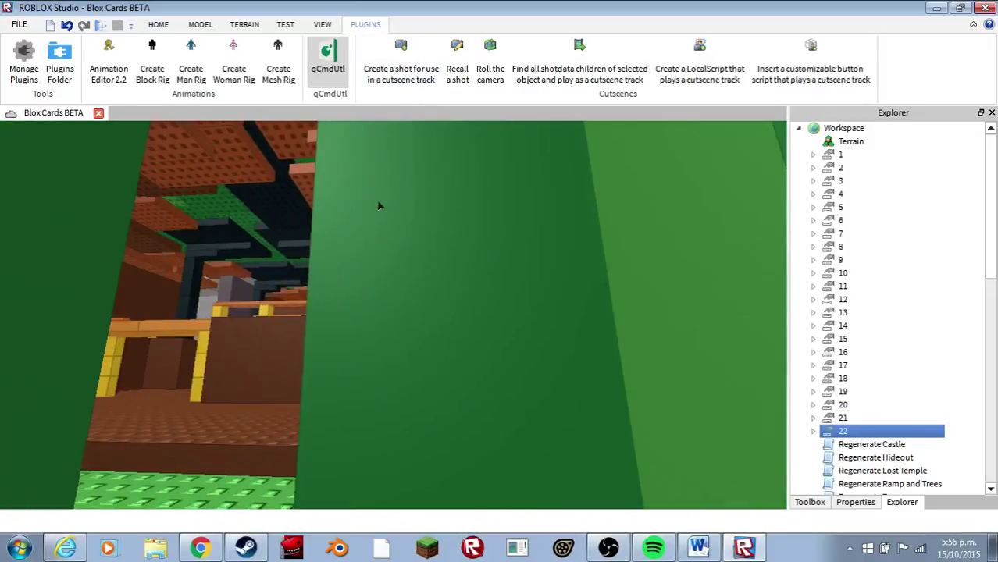
left_click(412, 75)
Step: Create three more cutscene shots inside the green building, moving past the yellow-posted railings toward the far end of the brown room
key("s")
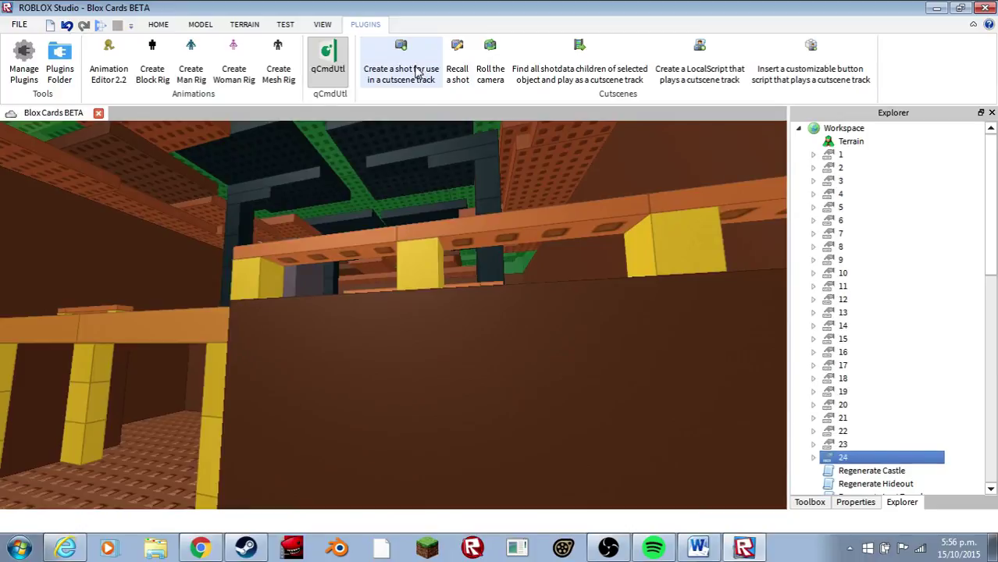
right_click_drag(434, 255, 420, 152)
key("w")
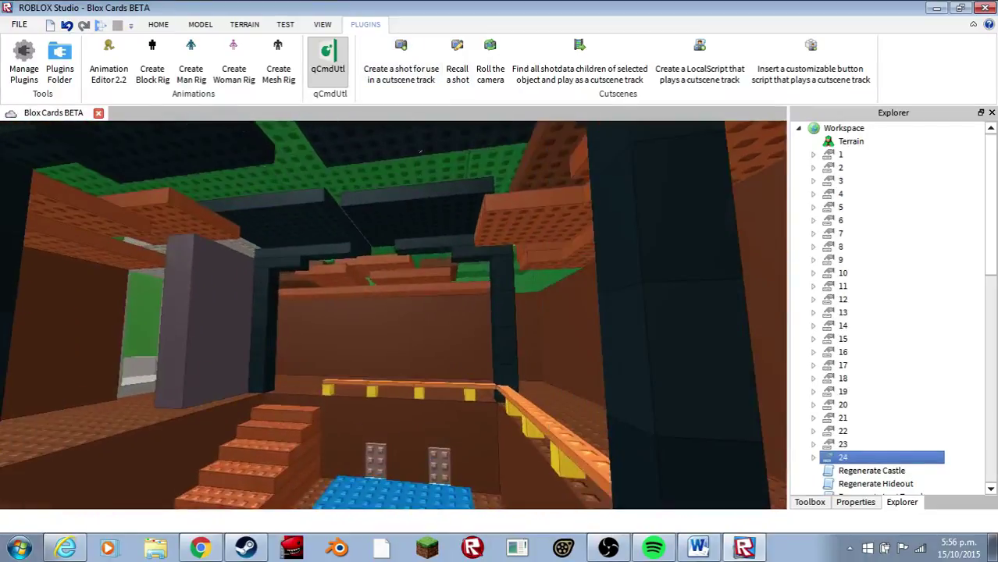
left_click(406, 84)
key("w")
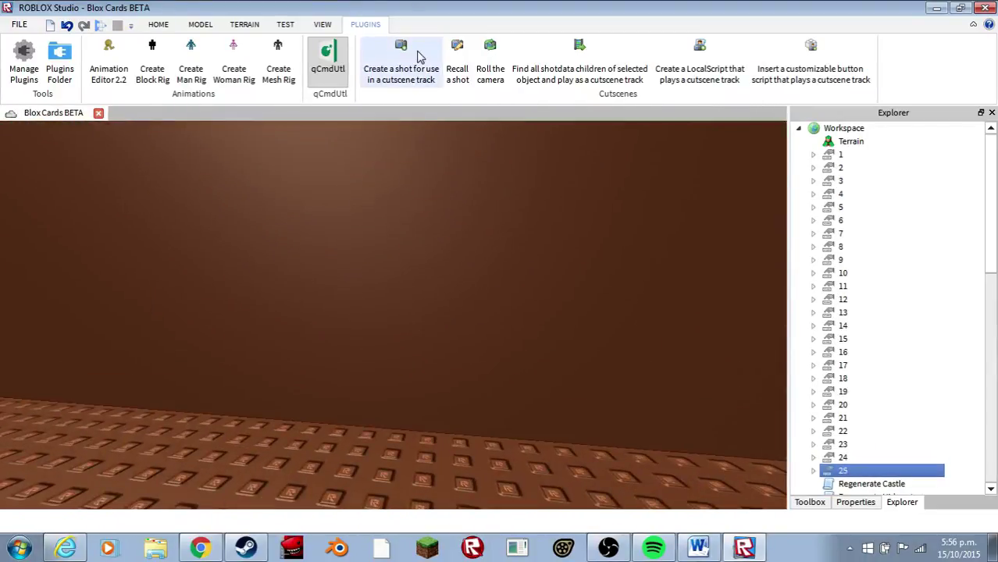
right_click_drag(338, 346, 327, 363)
key("s")
key("s")
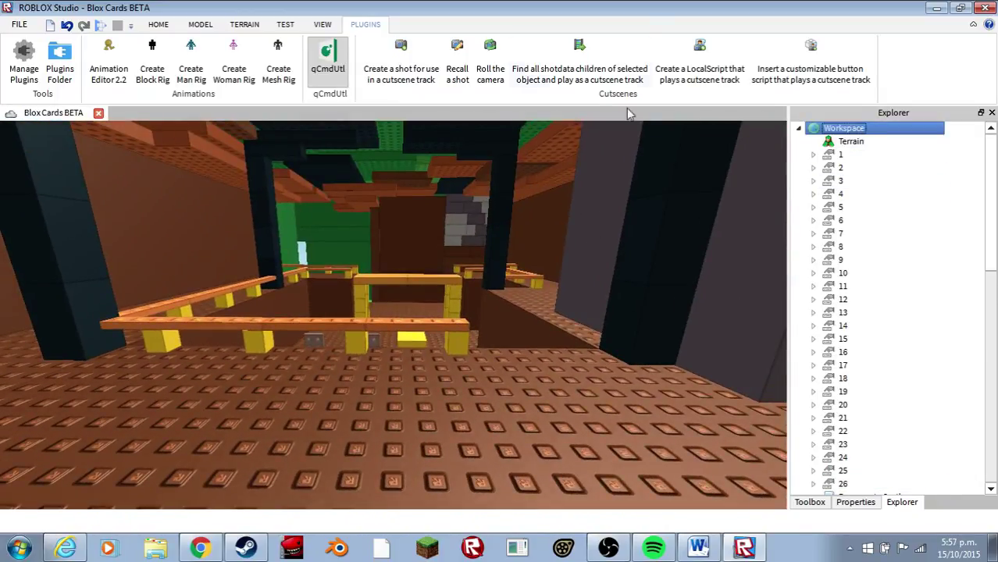
Step: Play all shots found in the Workspace as a cutscene track
left_click(605, 69)
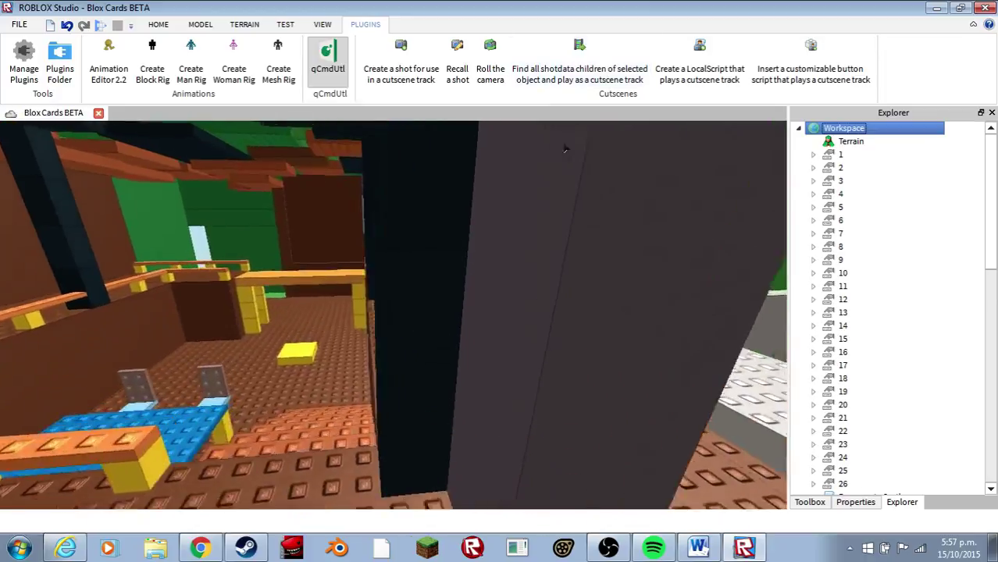